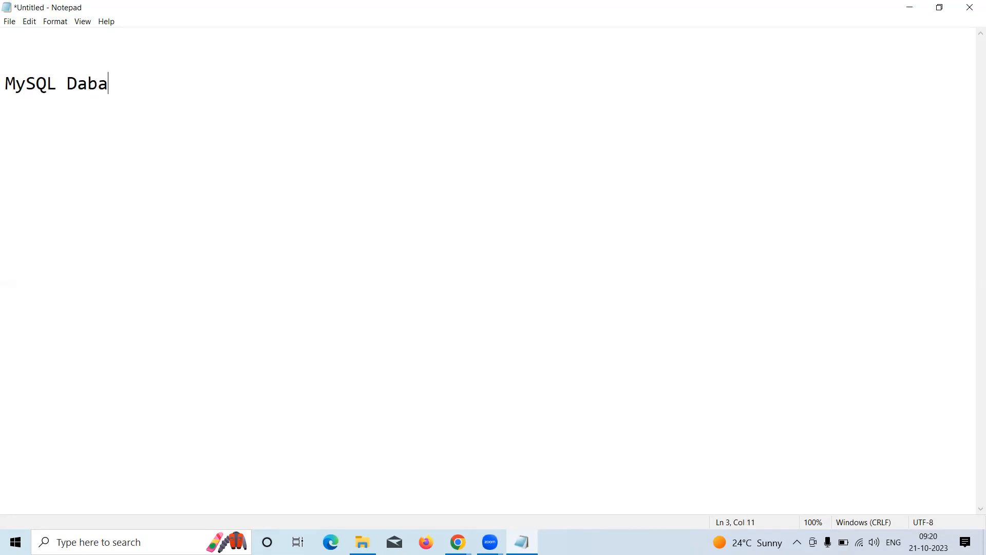
# Type the heading 'MySQL Database:' on its own line in Notepad, then switch to Google in Chrome
pyautogui.write('abse')
pyautogui.press('BackSpace')
pyautogui.press('BackSpace')
pyautogui.write('ase:')
pyautogui.press('Return')
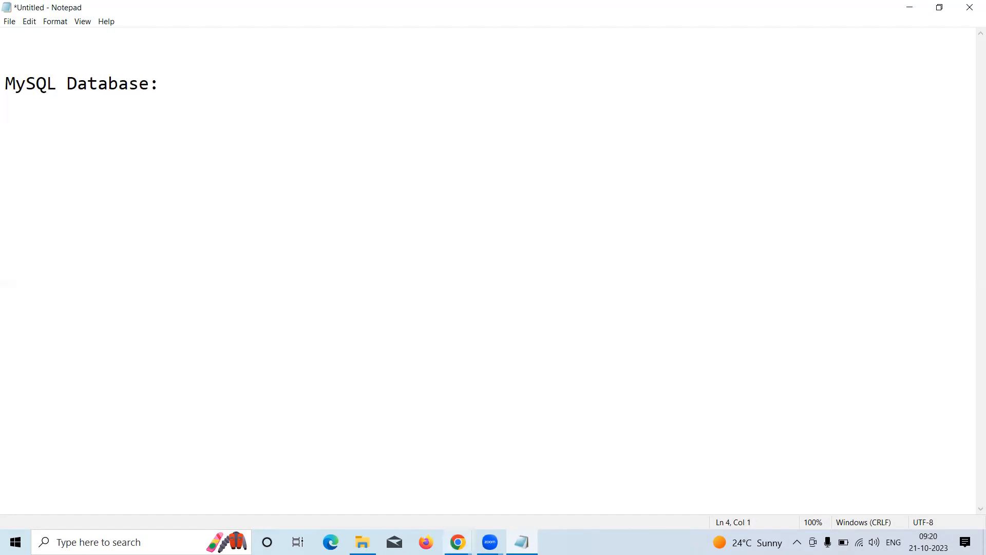
pyautogui.moveTo(458, 540)
pyautogui.click(427, 477)
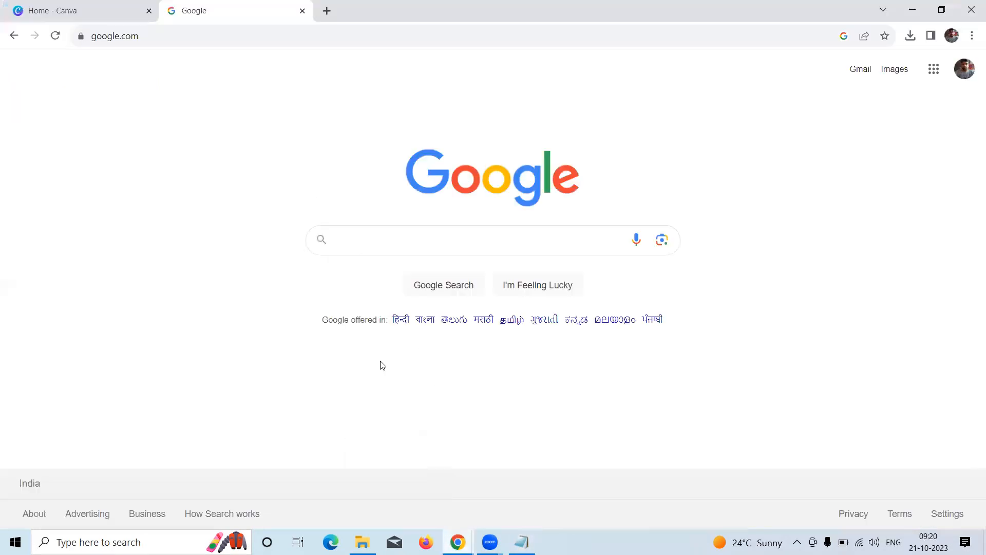
# Search Google for 'mysql download' and open the MySQL Downloads result on mysql.com
pyautogui.click(366, 242)
pyautogui.write('mysql')
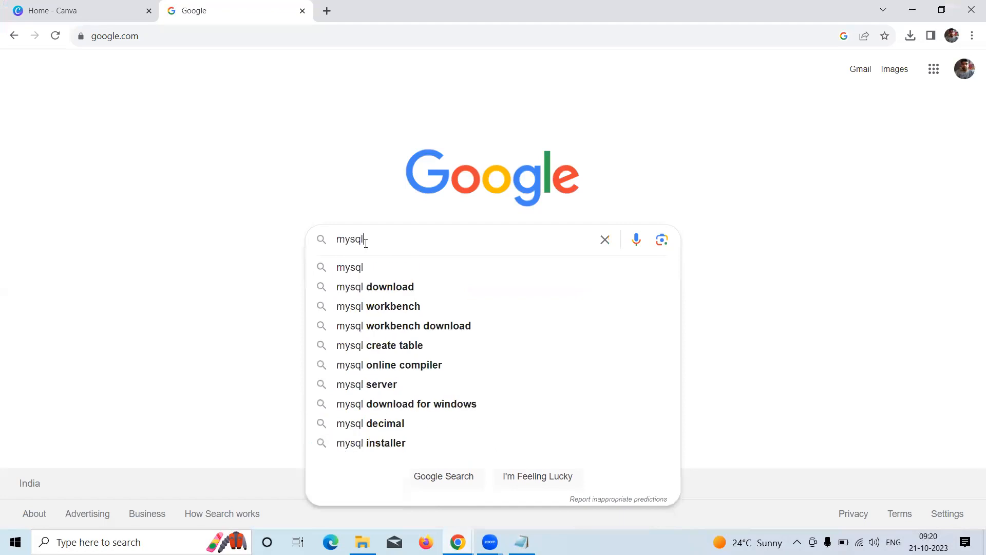
pyautogui.press('Down')
pyautogui.press('Return')
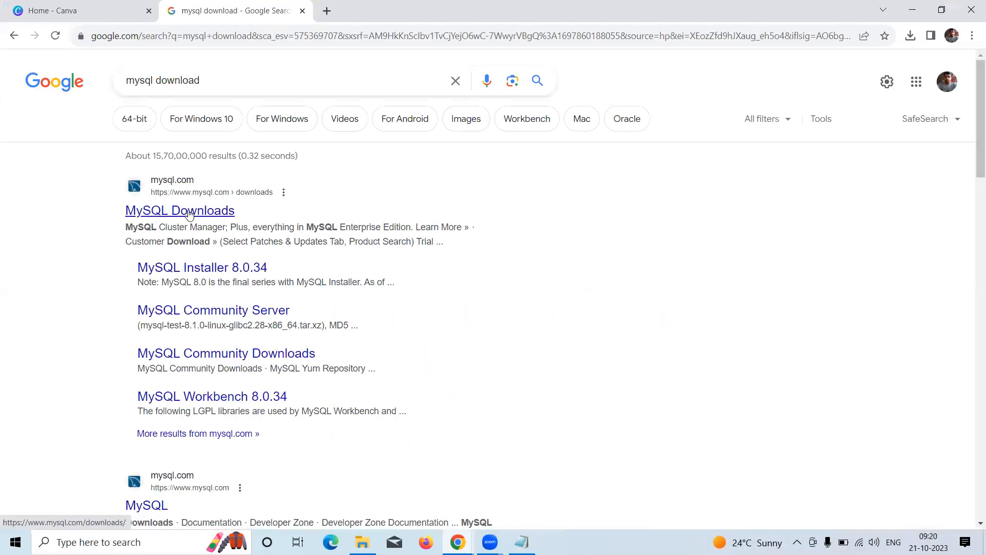
pyautogui.click(184, 213)
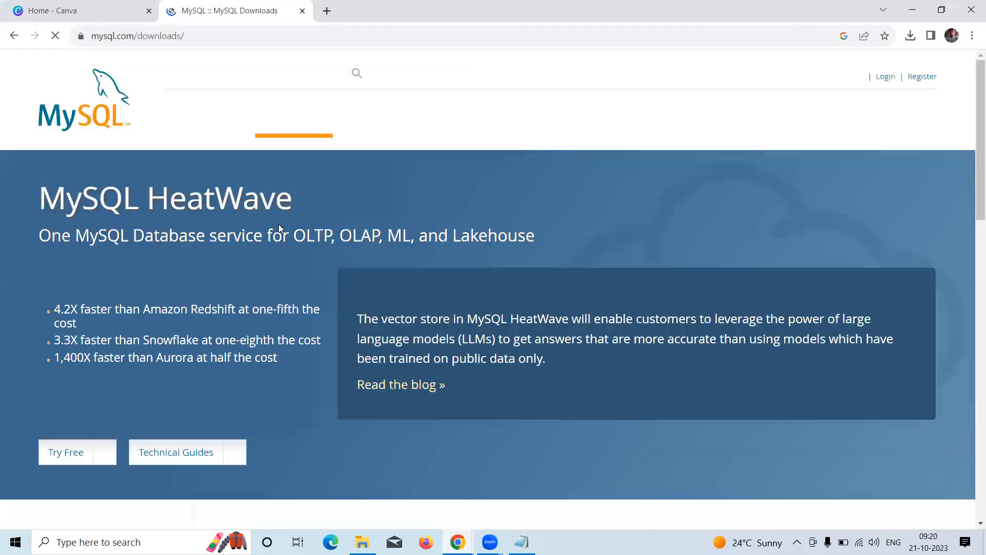
pyautogui.scroll(-8, 315, 220)
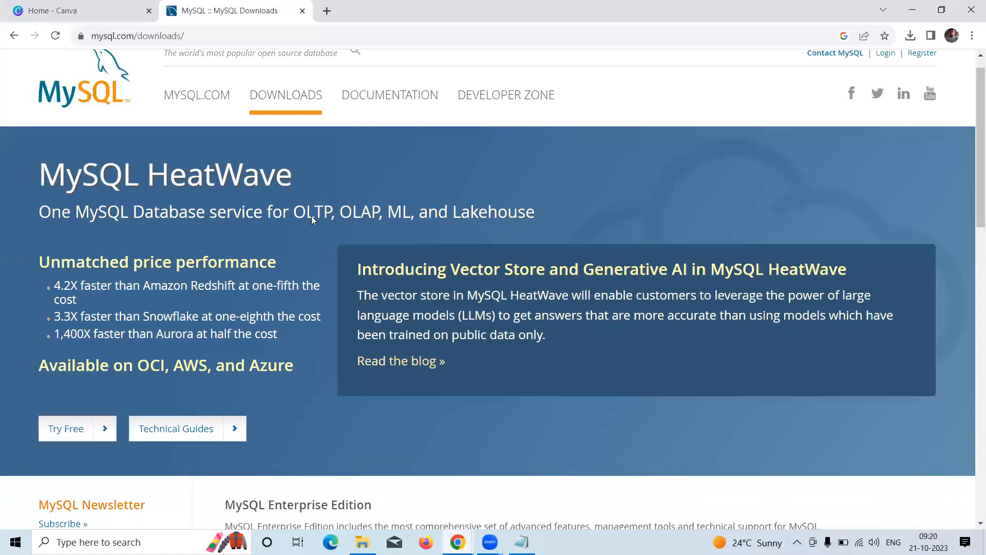
pyautogui.scroll(-2, 311, 218)
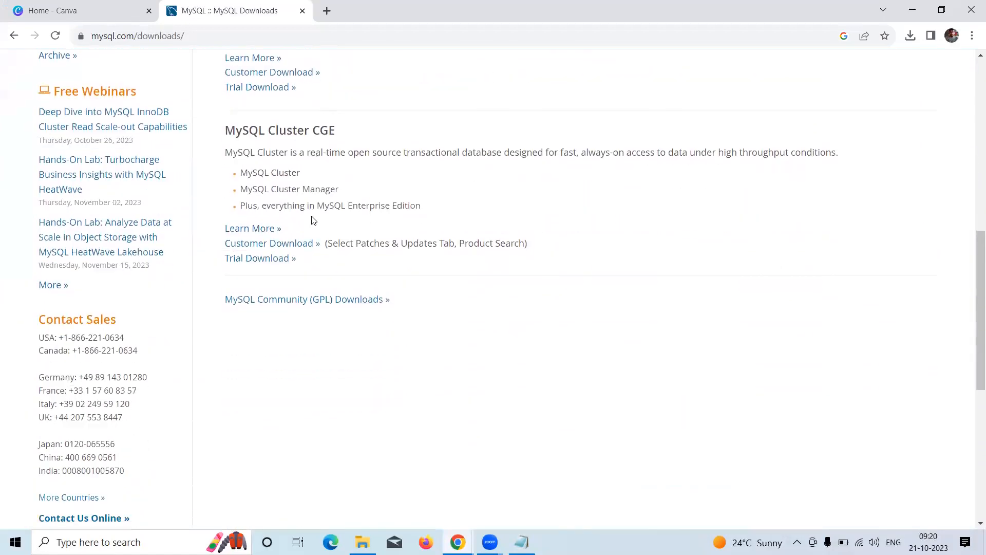
# Go to MySQL Community (GPL) Downloads and open the MySQL Installer for Windows page
pyautogui.click(318, 301)
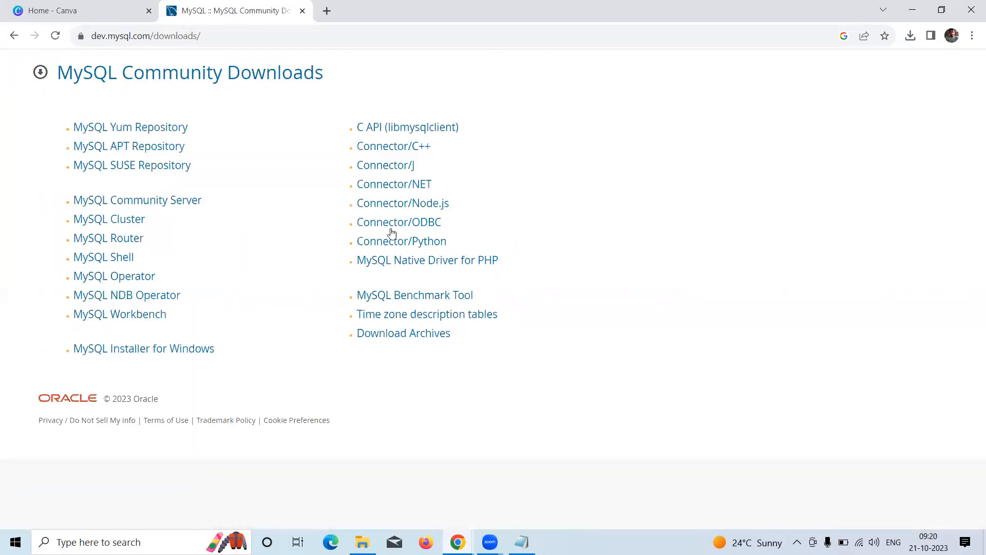
pyautogui.moveTo(155, 36); pyautogui.dragTo(189, 38)
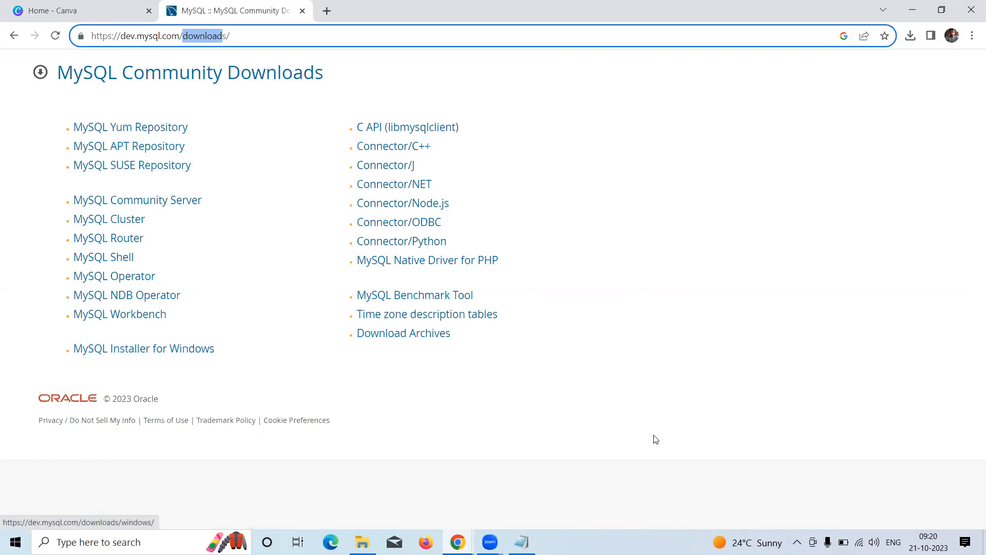
pyautogui.click(129, 350)
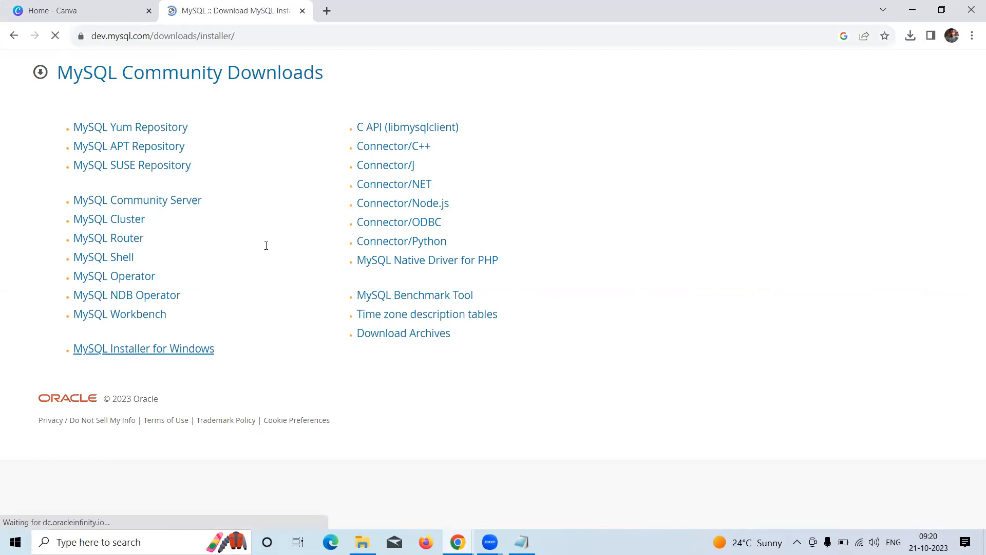
pyautogui.scroll(-3, 225, 251)
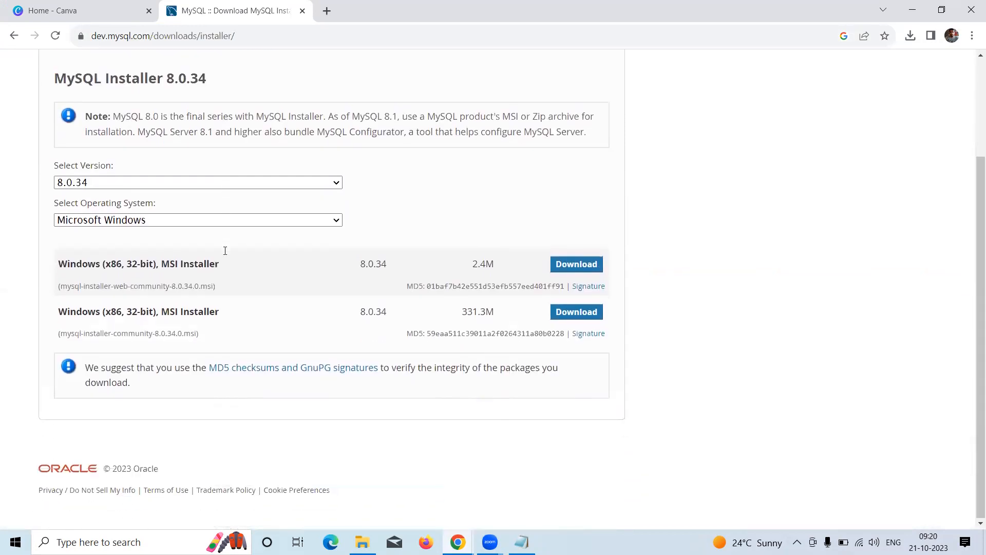
# Keep version 8.0.34 and Microsoft Windows, noting the 331.3M full installer size
pyautogui.click(101, 185)
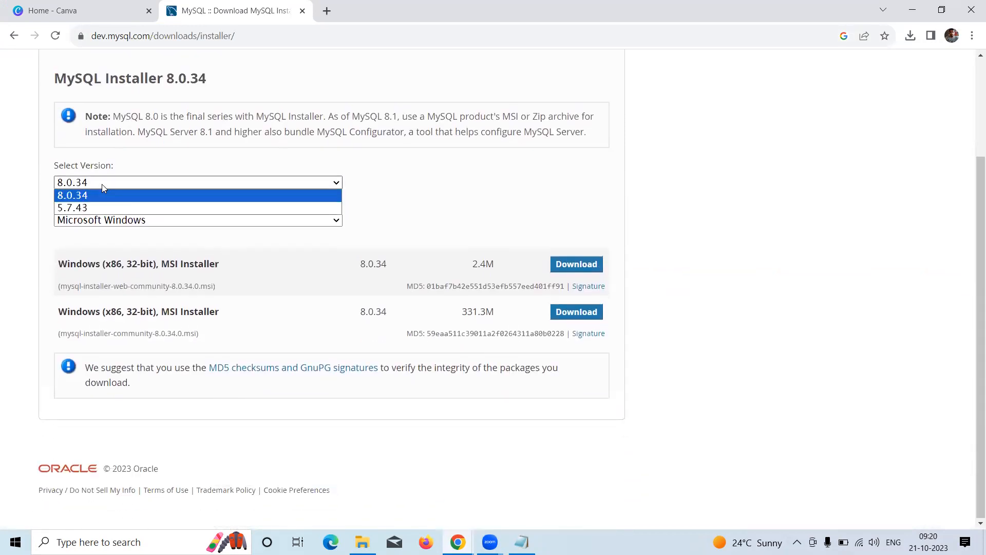
pyautogui.click(101, 184)
pyautogui.click(153, 224)
pyautogui.click(155, 223)
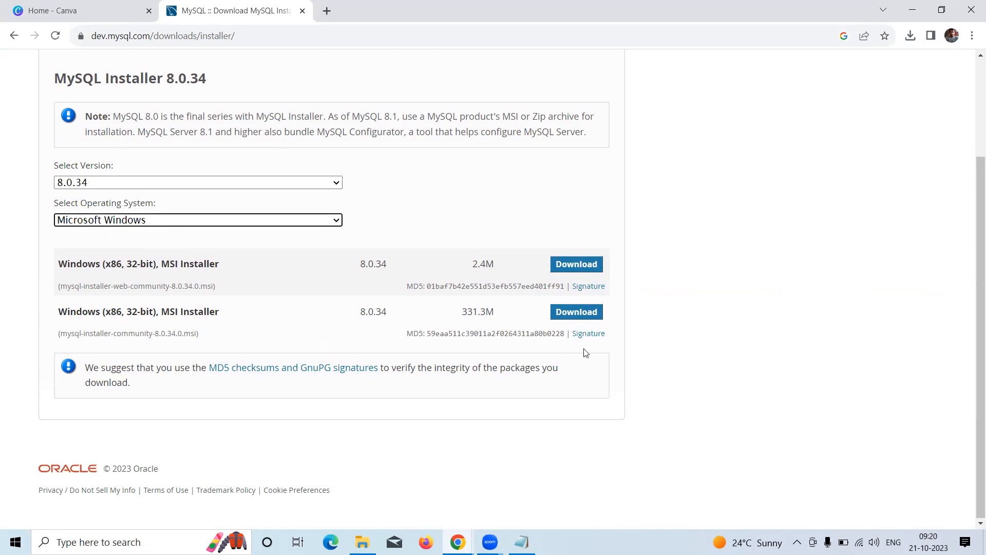
pyautogui.moveTo(462, 312); pyautogui.dragTo(504, 316)
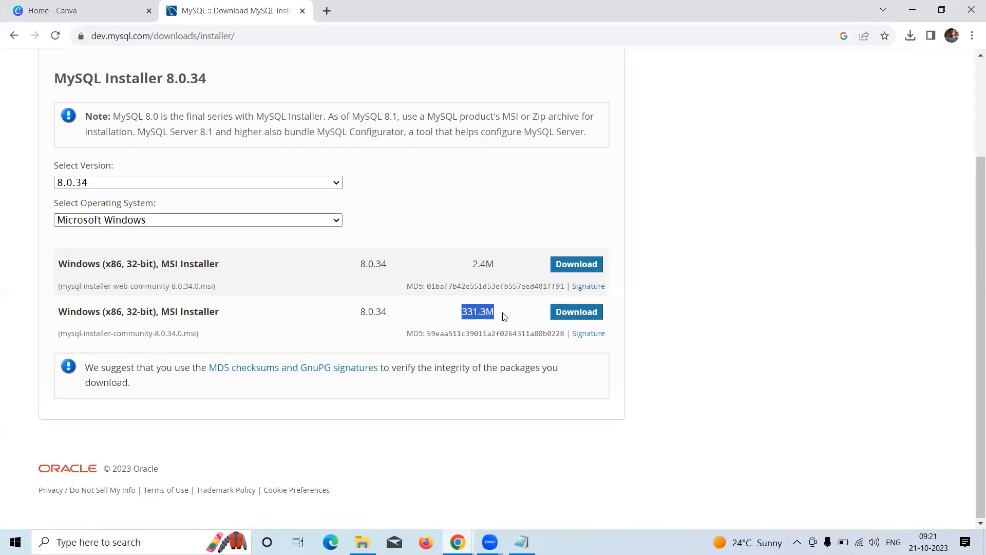
# Download the 331.3M mysql-installer-community-8.0.34.0.msi without logging in, and check its progress
pyautogui.click(573, 315)
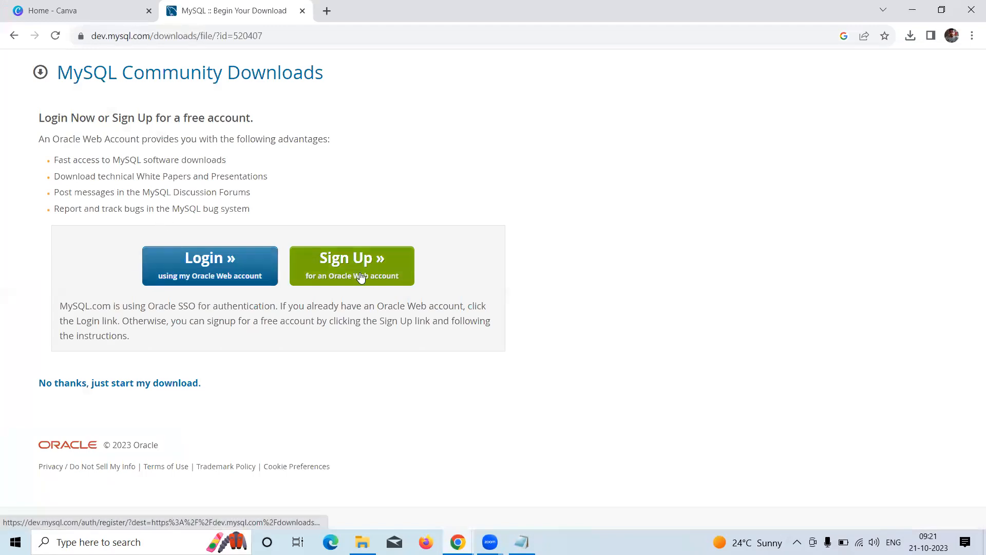
pyautogui.moveTo(31, 381); pyautogui.dragTo(57, 372)
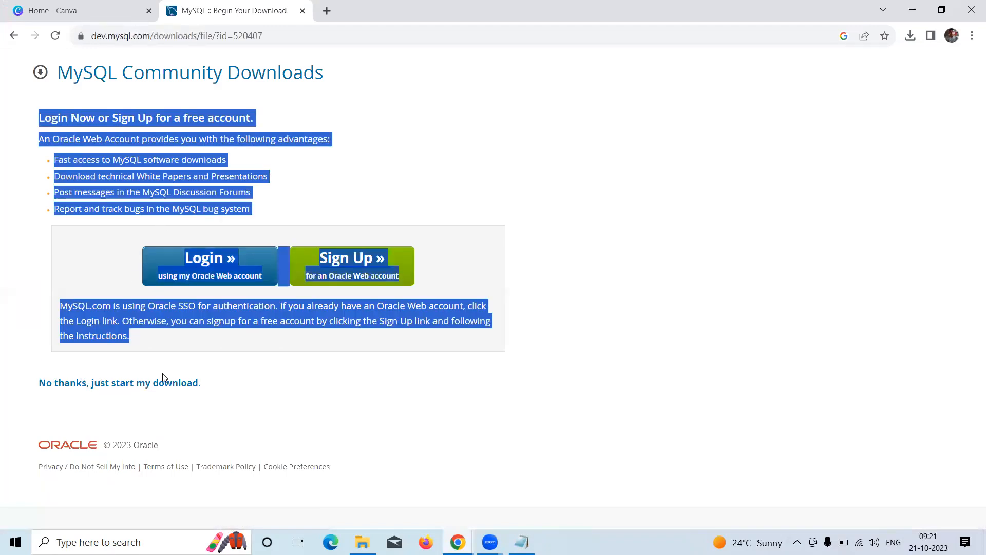
pyautogui.click(176, 396)
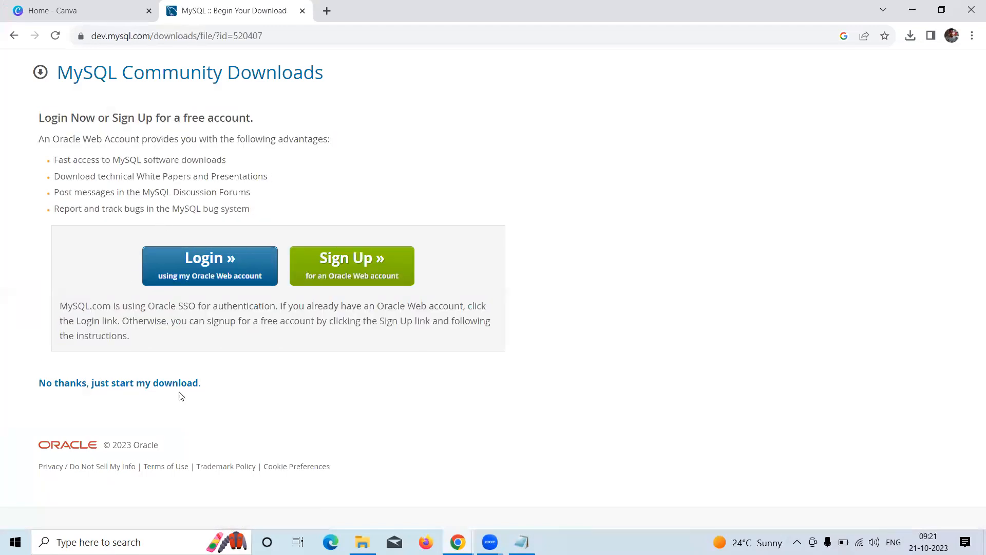
pyautogui.click(141, 384)
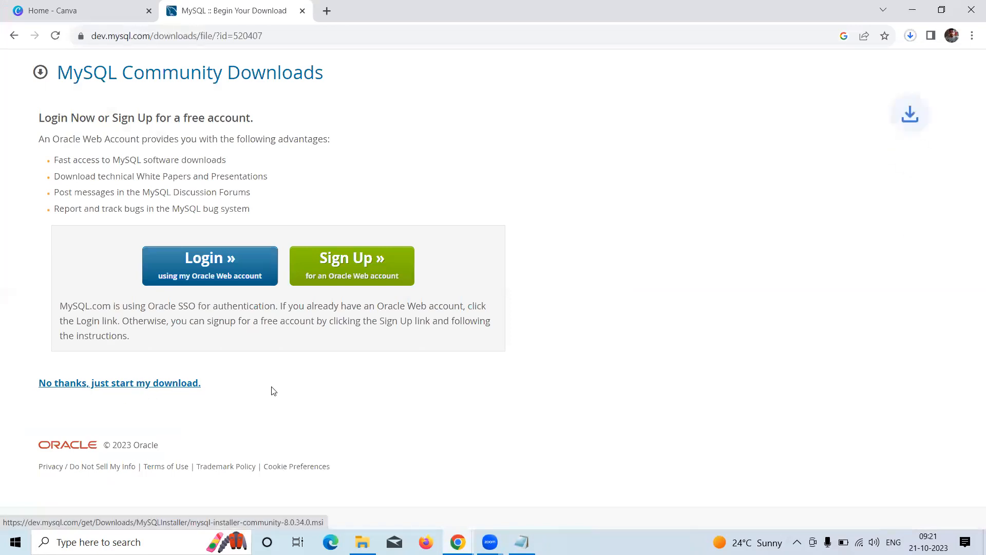
pyautogui.click(910, 36)
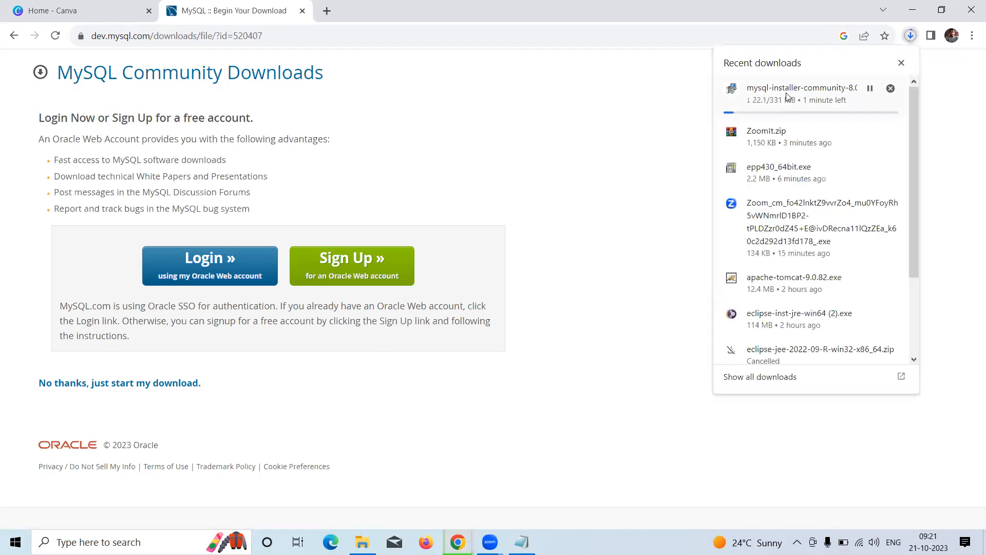
pyautogui.click(680, 138)
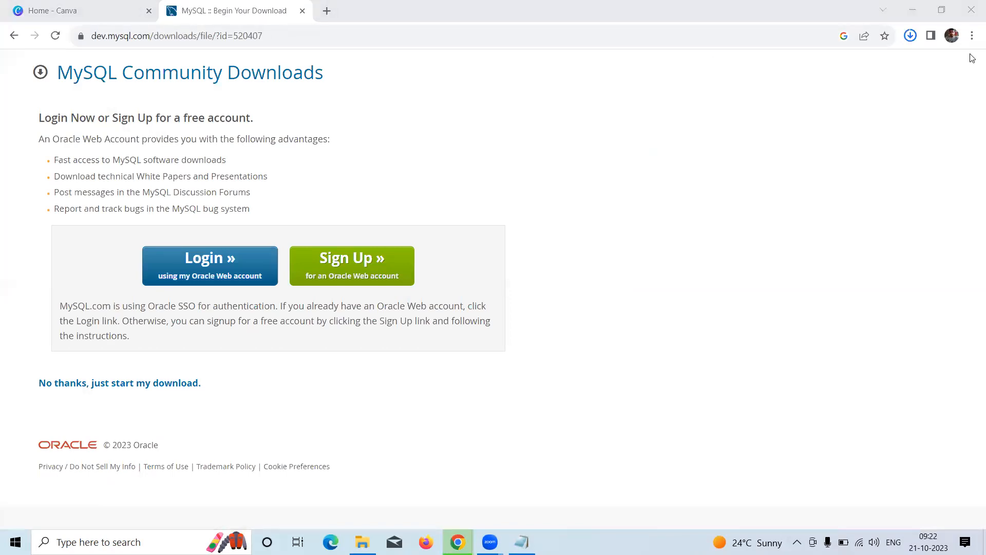
# Confirm the 331 MB installer download has finished and launch it
pyautogui.click(911, 36)
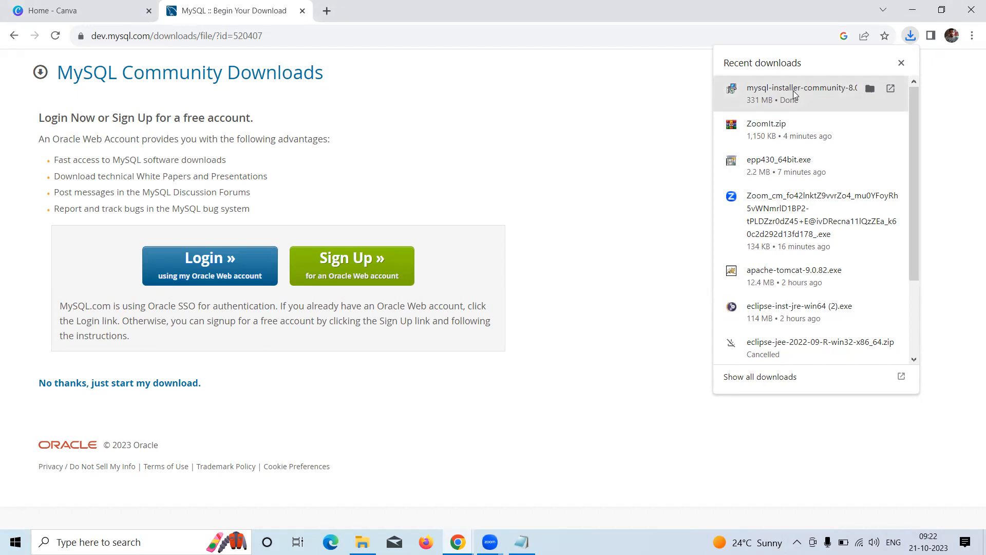
pyautogui.click(794, 94)
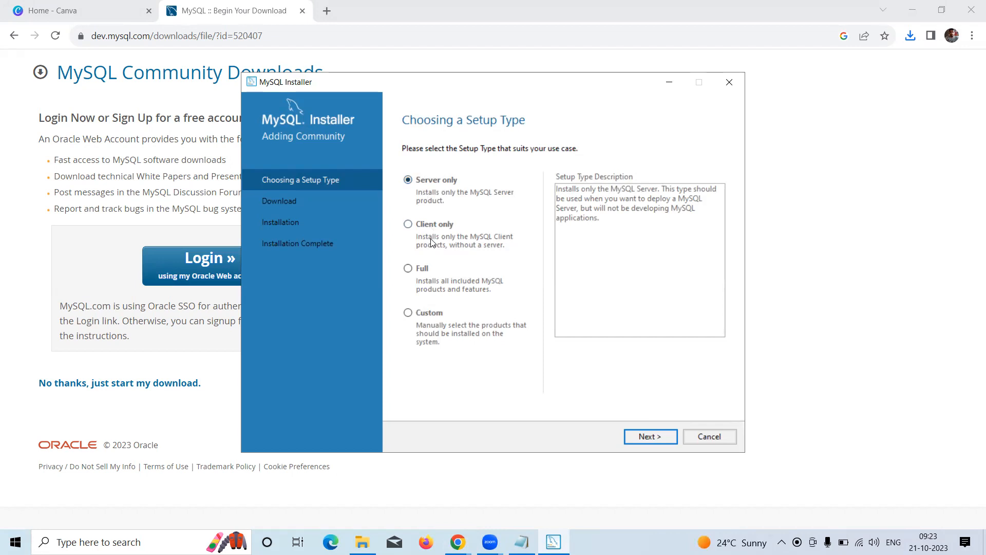
# Choose the Full setup type and review the products' missing requirements
pyautogui.click(409, 269)
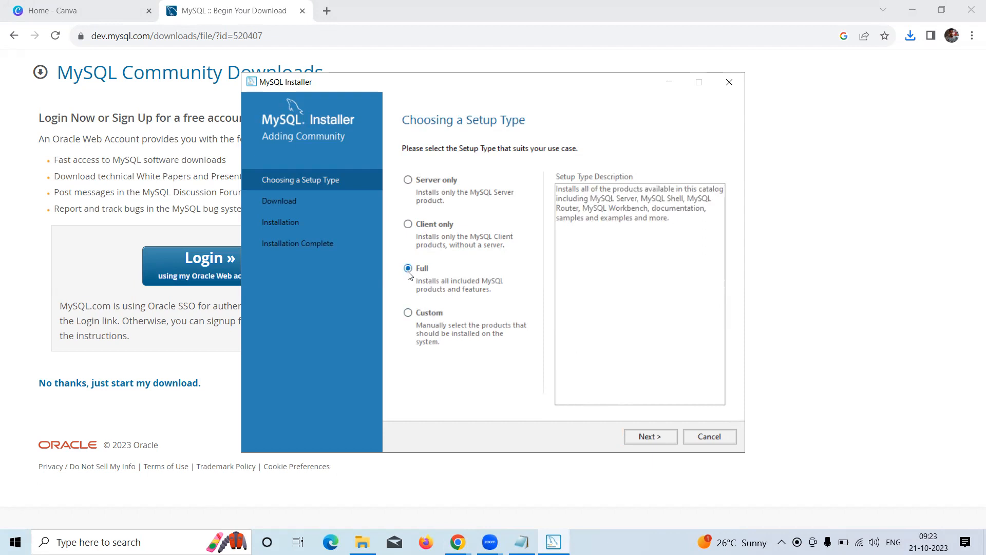
pyautogui.click(648, 437)
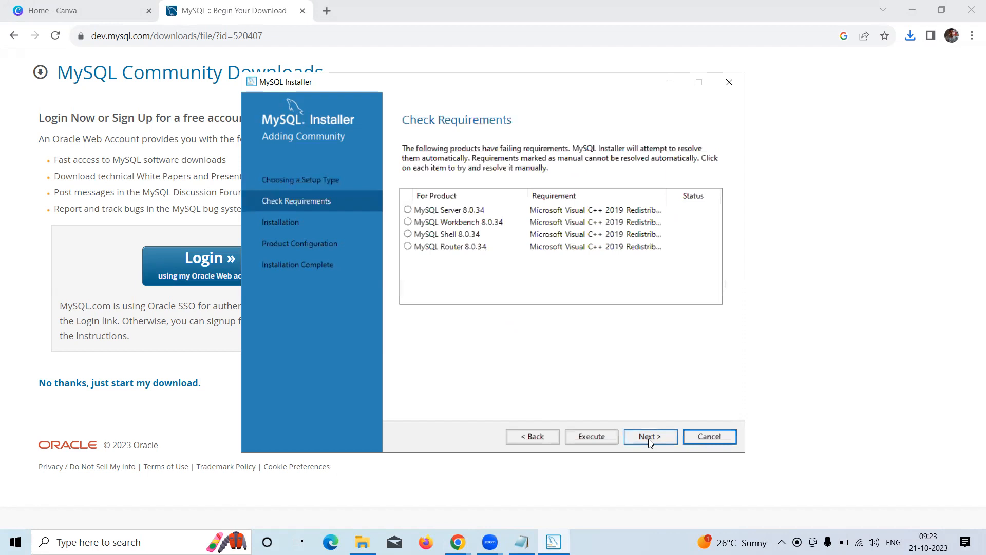
pyautogui.click(408, 210)
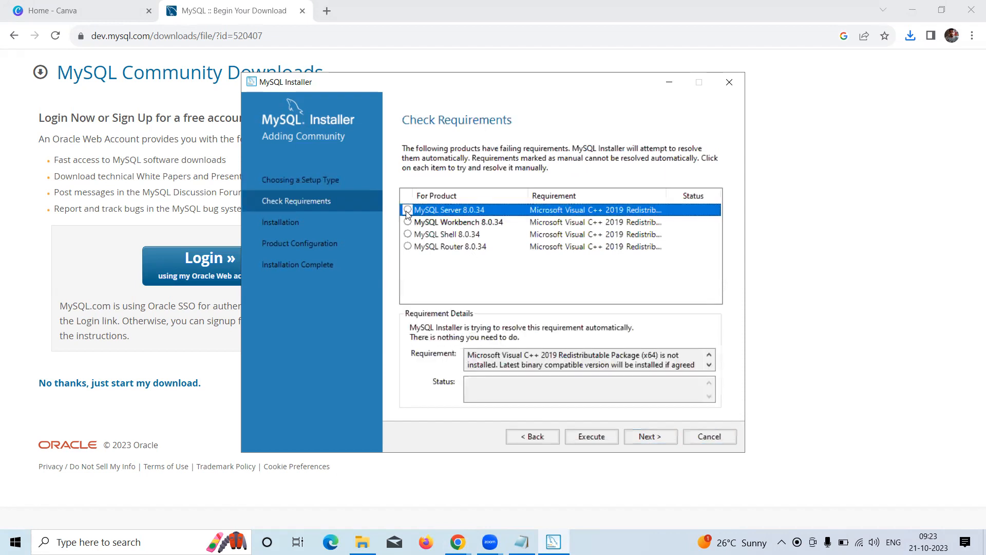
pyautogui.click(408, 223)
pyautogui.click(408, 235)
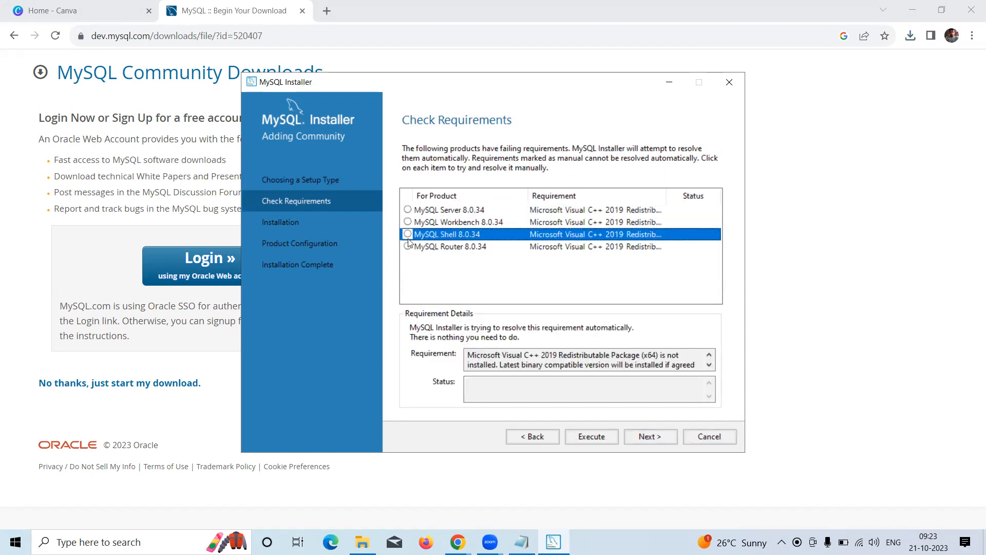
pyautogui.click(407, 211)
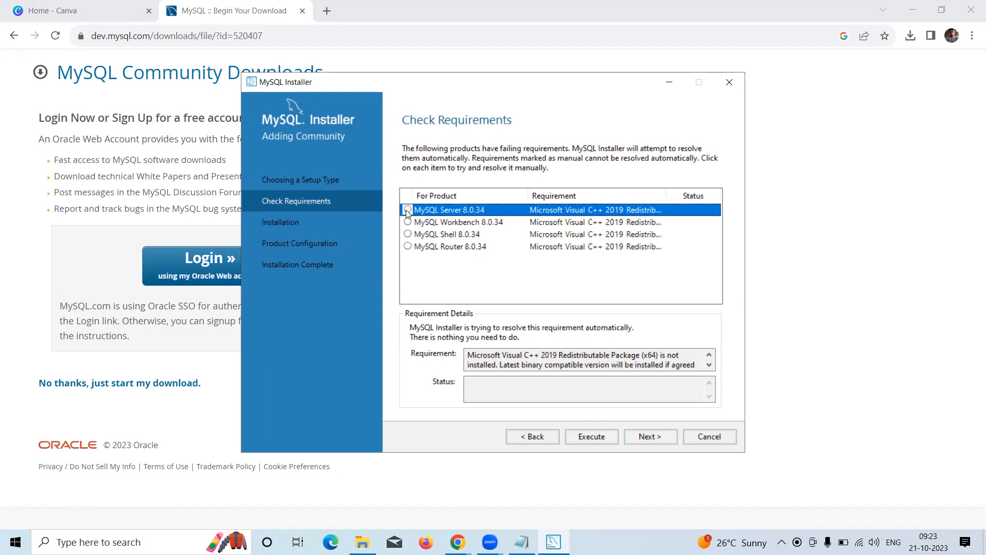
# Accept the license and install the Visual C++ 2019 Redistributable, then continue to products
pyautogui.click(597, 437)
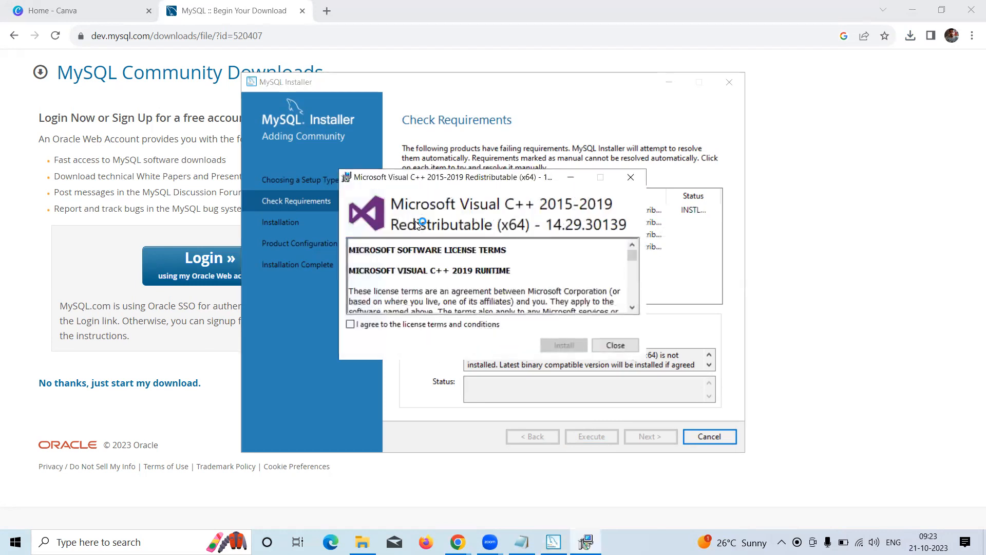
pyautogui.click(391, 328)
pyautogui.click(567, 347)
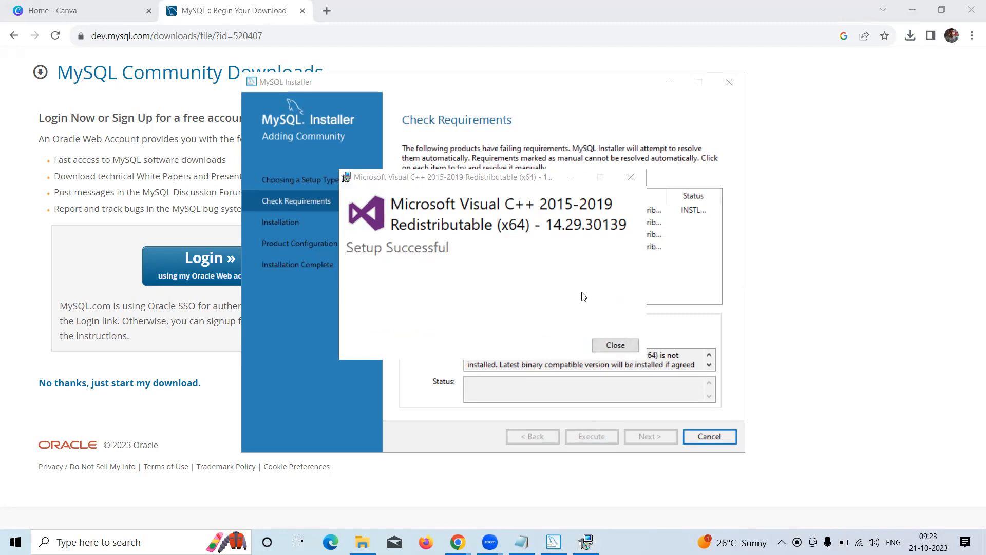
pyautogui.click(609, 343)
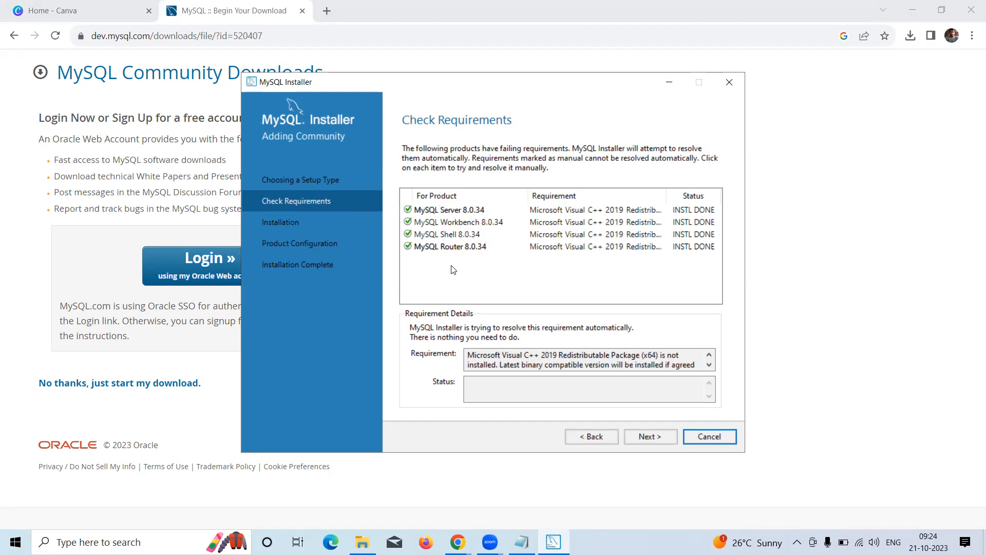
pyautogui.click(648, 434)
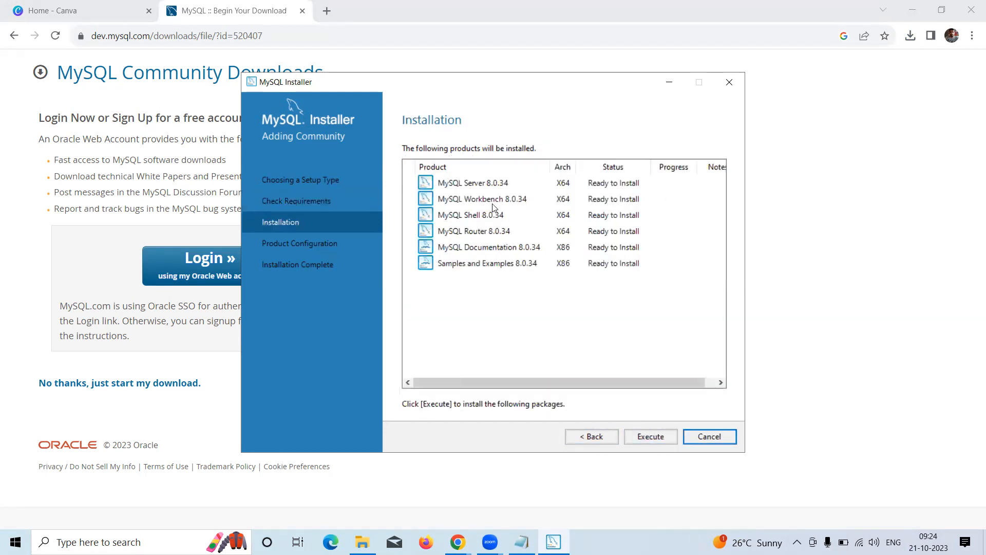
# Select MySQL Server 8.0.34 and execute the installation of all six products
pyautogui.click(475, 186)
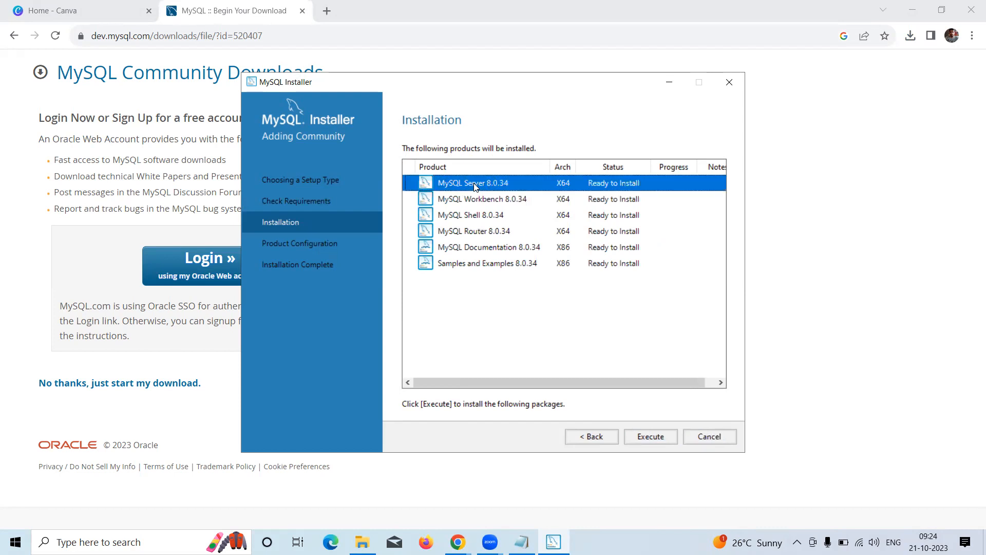
pyautogui.click(649, 437)
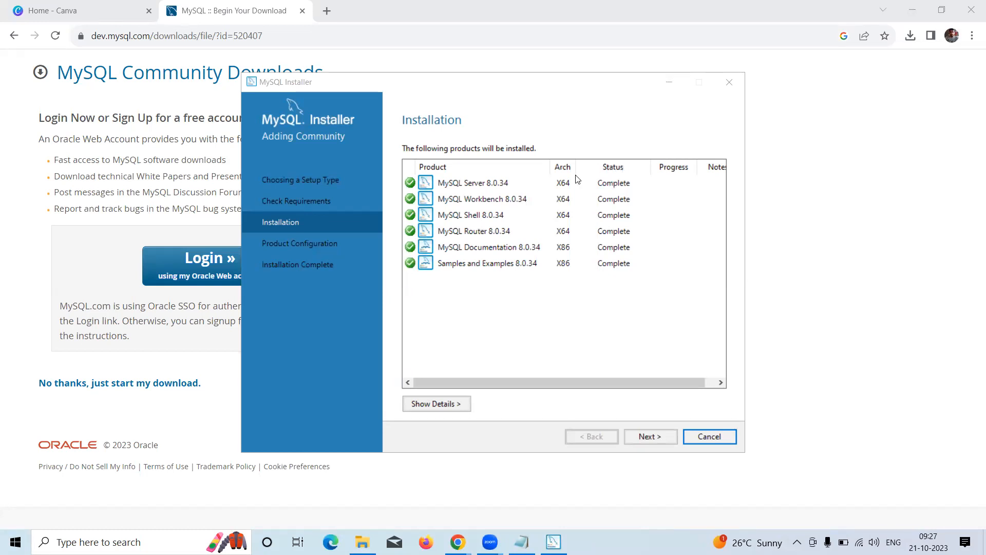
# Keep the Development Computer config with TCP/IP port 3306 and advance to Authentication Method
pyautogui.click(649, 437)
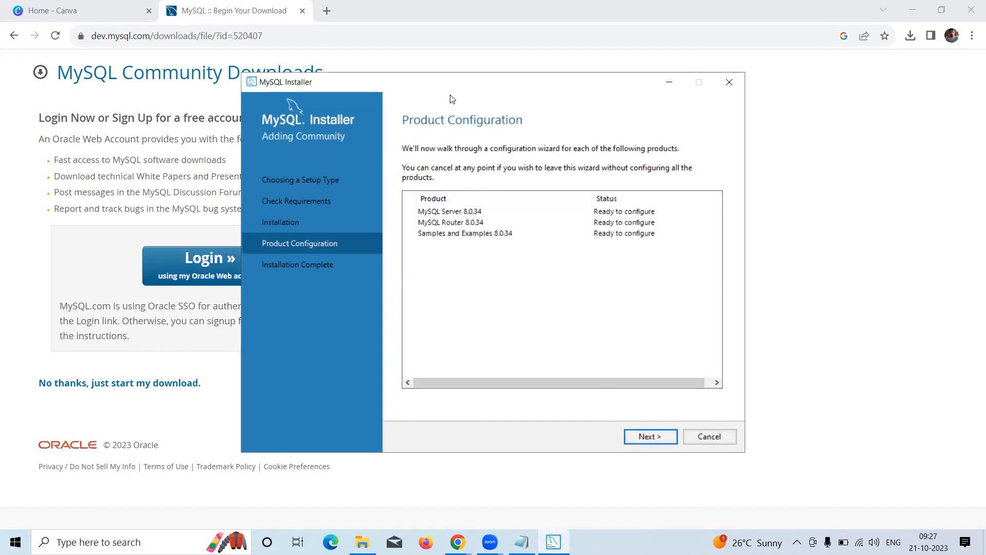
pyautogui.click(652, 437)
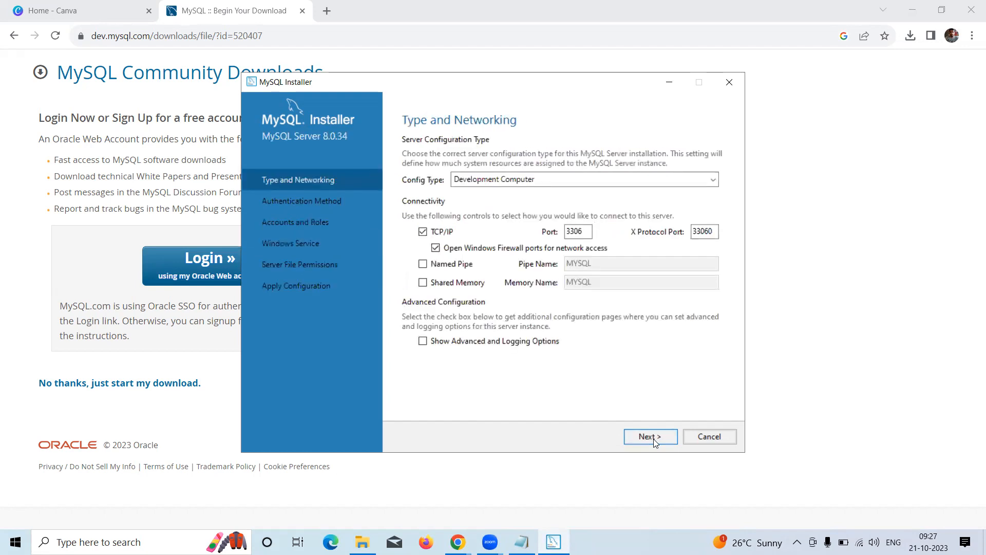
pyautogui.moveTo(585, 228); pyautogui.dragTo(564, 227)
pyautogui.click(582, 234)
pyautogui.click(655, 437)
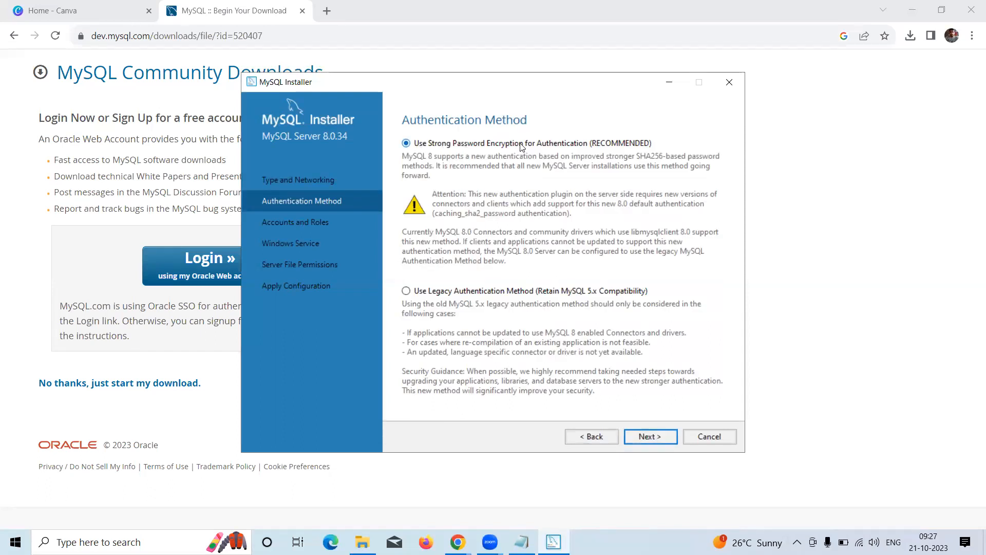
# Keep strong password encryption, then enter and confirm the root account password
pyautogui.click(644, 437)
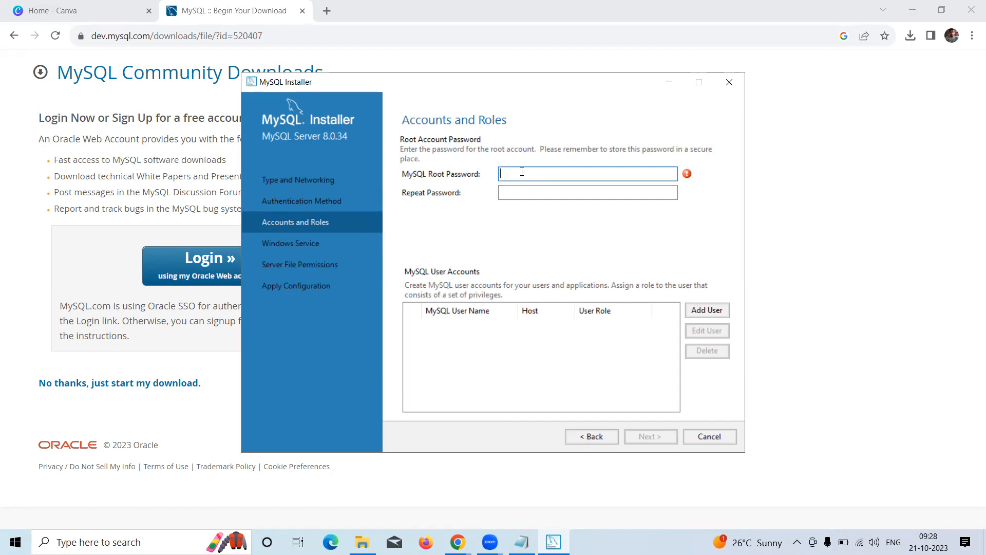
pyautogui.write('12345')
pyautogui.click(532, 193)
pyautogui.write('1234')
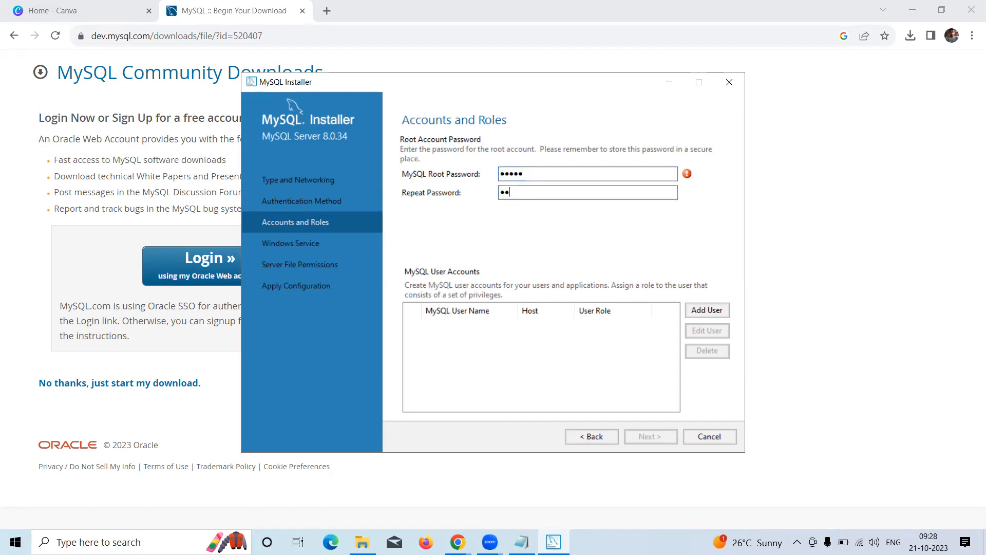
pyautogui.write('5')
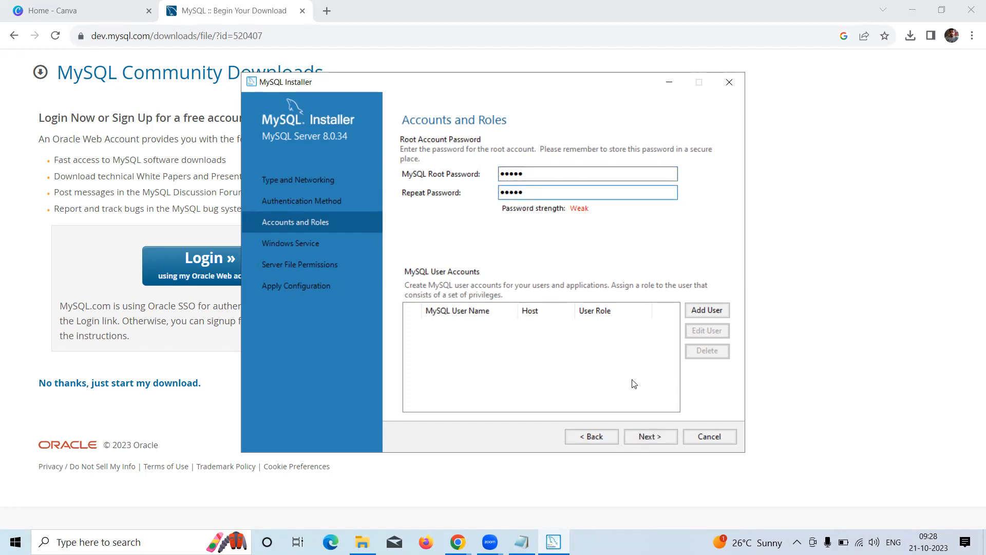
pyautogui.click(653, 438)
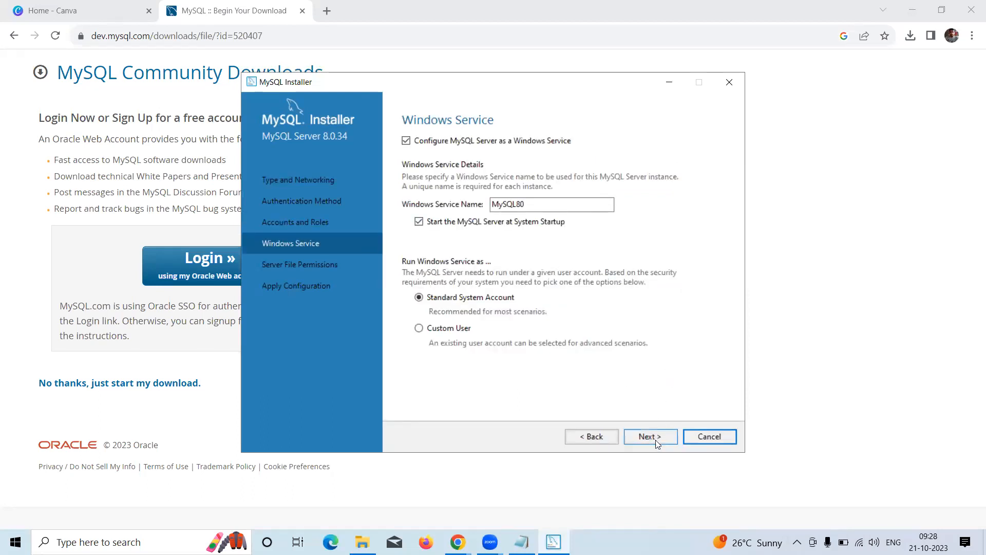
# Keep the MySQL80 service and default file permissions, execute the configuration, and finish
pyautogui.click(656, 442)
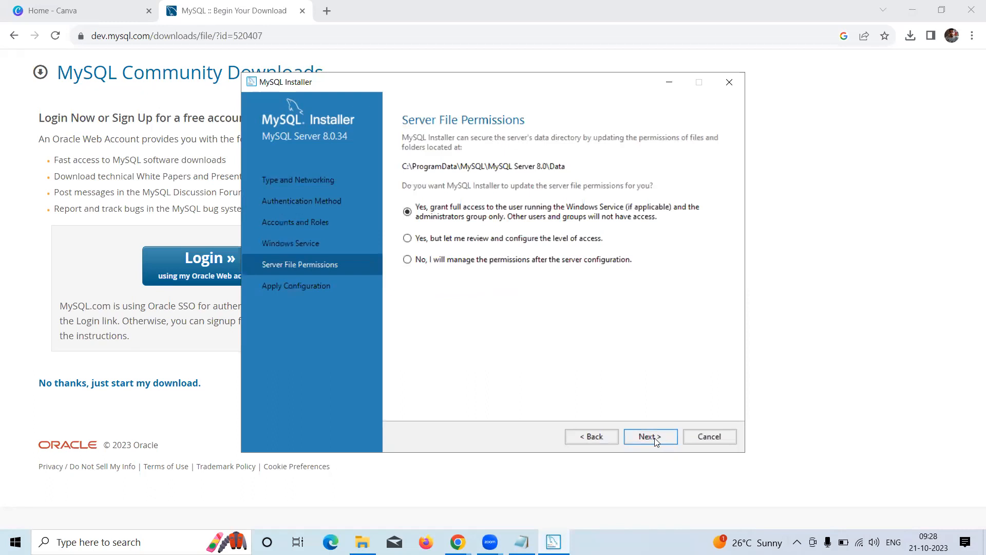
pyautogui.click(655, 440)
pyautogui.click(651, 436)
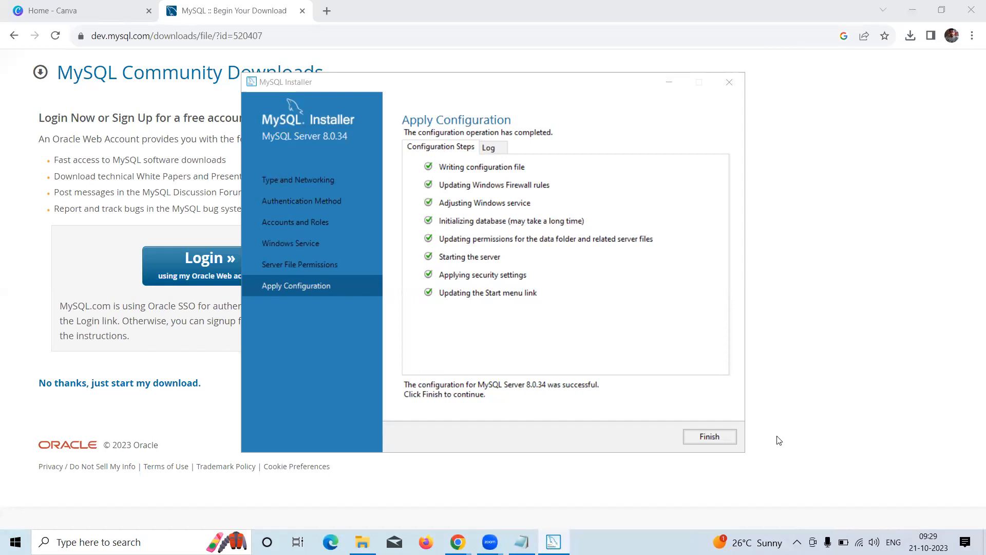
pyautogui.click(710, 436)
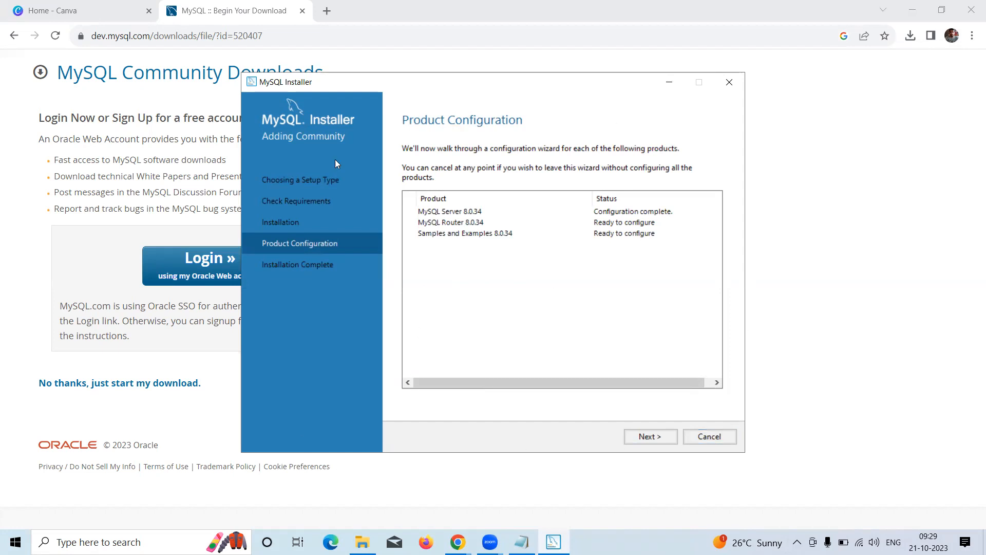
# Cancel and close MySQL Installer, then launch MySQL 8.0 Command Line Client from a 'mys' search
pyautogui.click(697, 439)
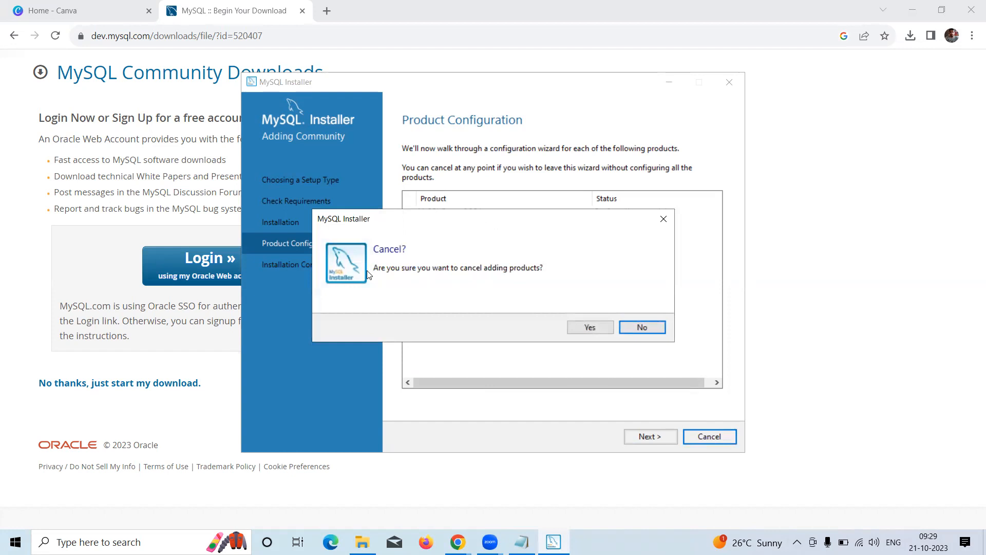
pyautogui.click(591, 327)
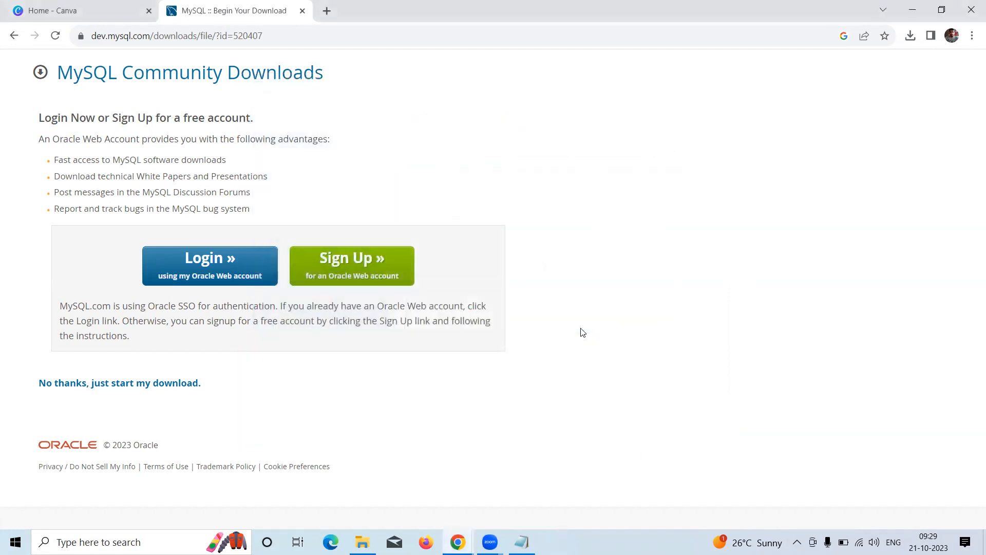
pyautogui.click(113, 542)
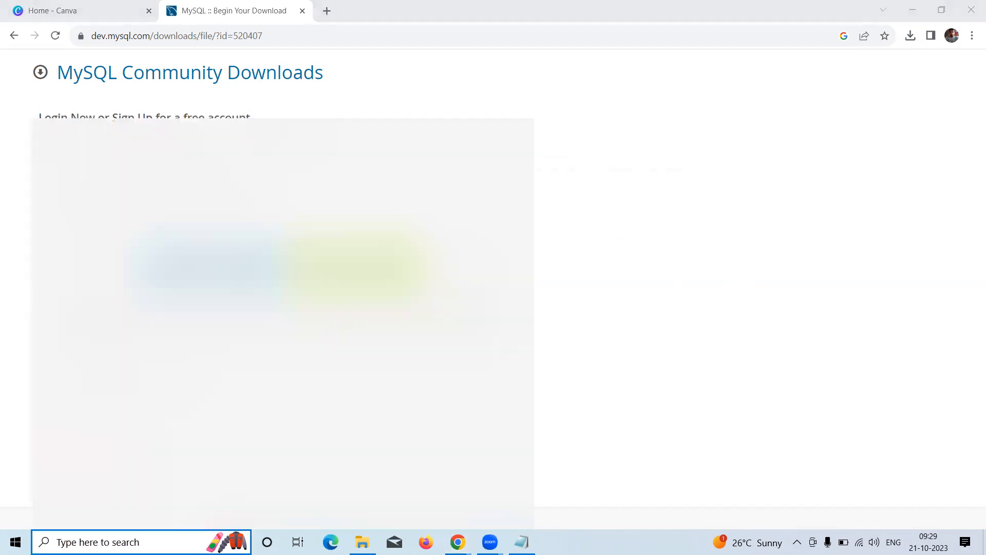
pyautogui.write('mys')
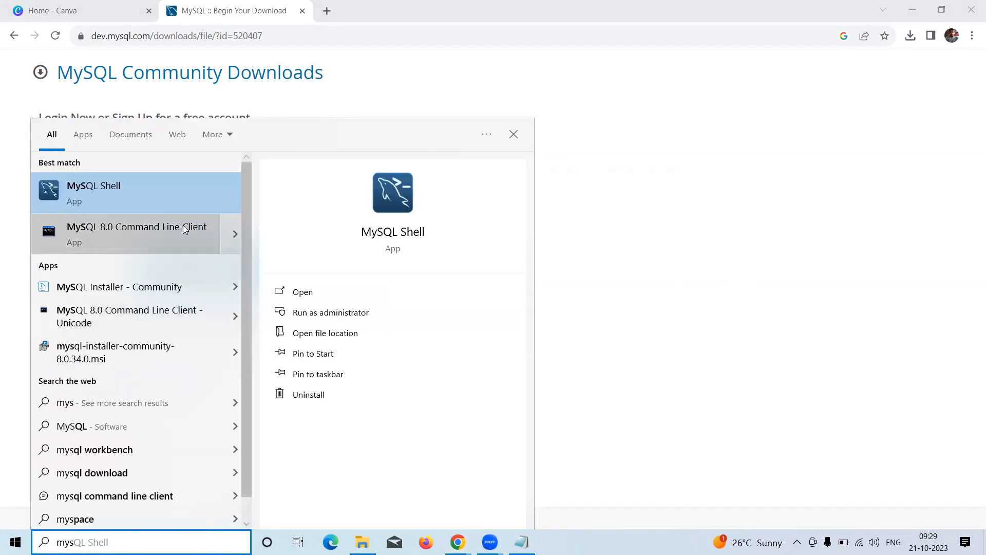
pyautogui.click(172, 234)
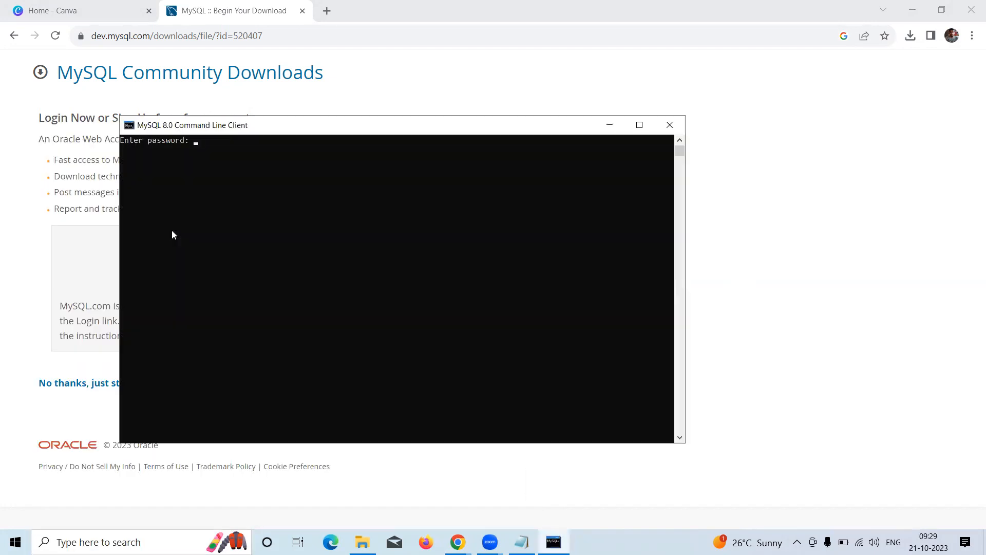
# Enter the root password to reach the mysql> prompt, then maximize the console window
pyautogui.write('*****')
pyautogui.press('Return')
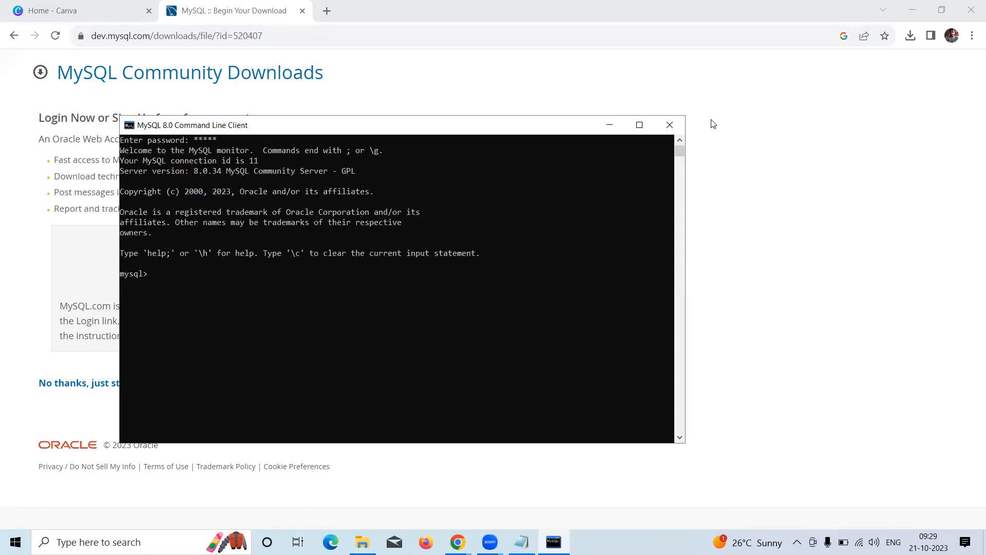
pyautogui.click(639, 125)
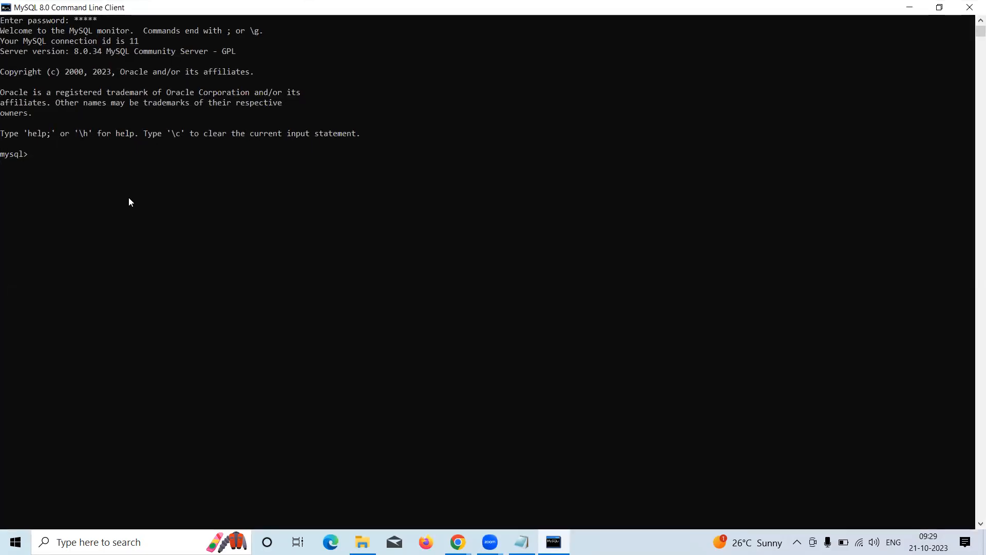